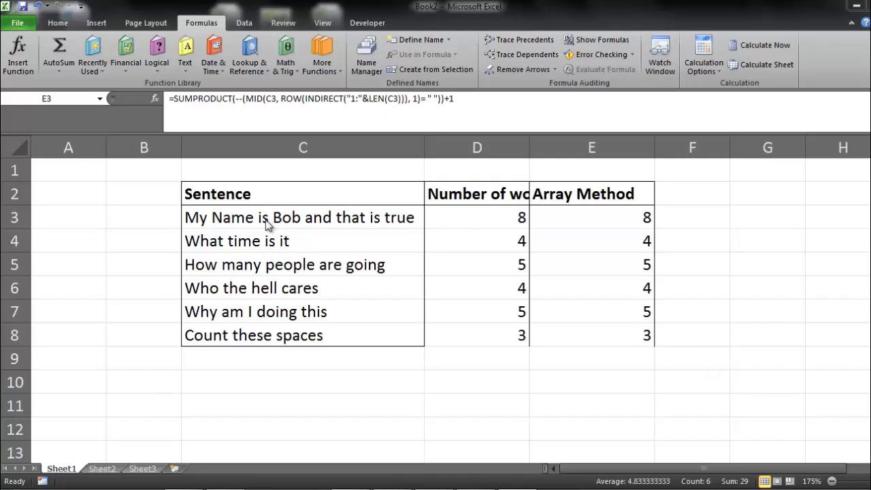
Narrow column B and widen column D so the Number of words header fits, checking the D3 and E3 formulas
{"action": "left_click", "coordinate": [315, 241]}
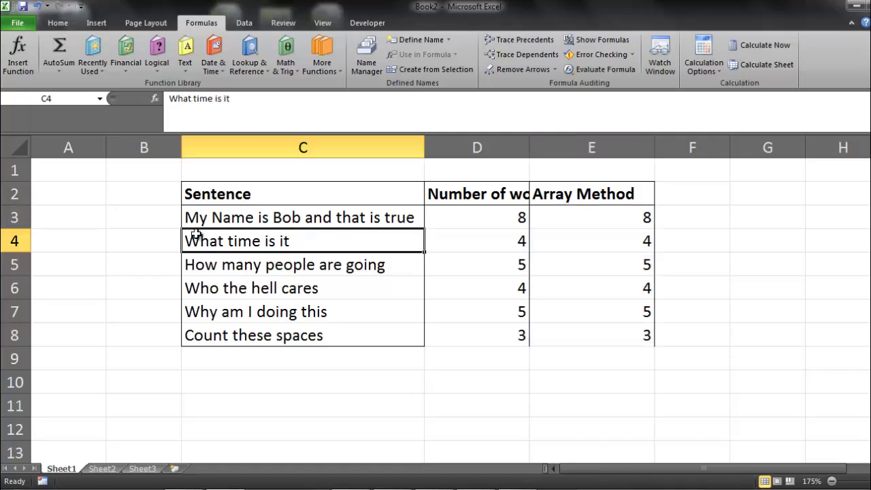
{"action": "left_click_drag", "start_coordinate": [181, 148], "coordinate": [133, 148]}
{"action": "left_click_drag", "start_coordinate": [531, 148], "coordinate": [581, 151]}
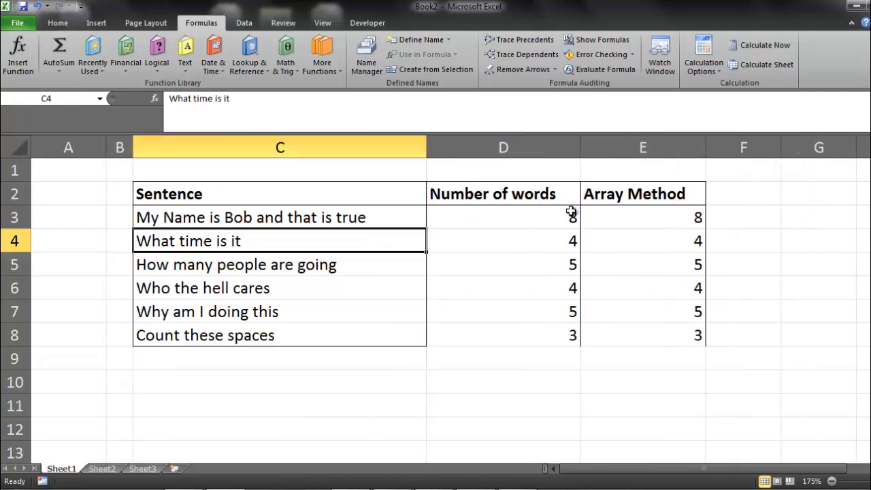
{"action": "left_click", "coordinate": [517, 212]}
{"action": "left_click", "coordinate": [643, 215]}
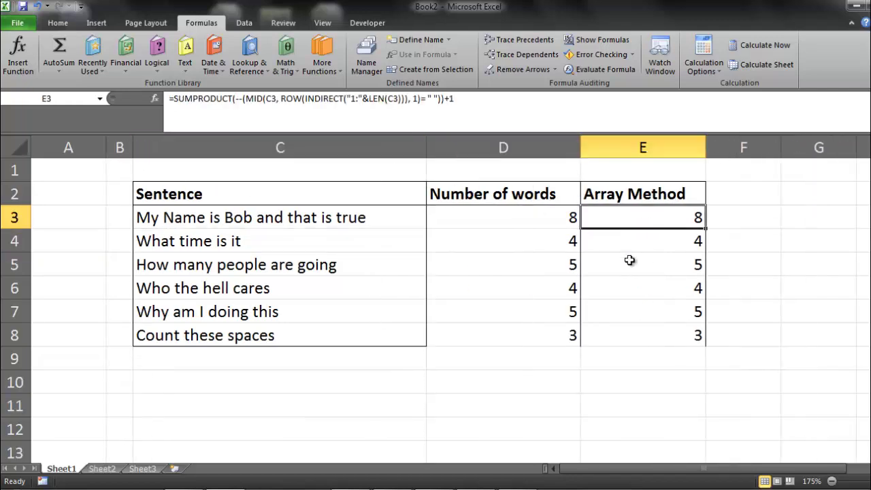
Append "right now" to the C4 sentence so it reads "What time is it right now"
{"action": "left_click", "coordinate": [260, 240]}
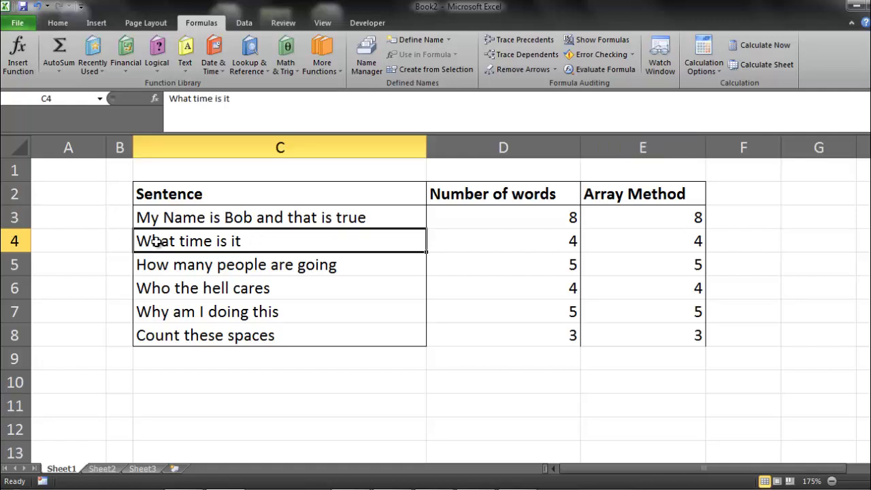
{"action": "double_click", "coordinate": [277, 239]}
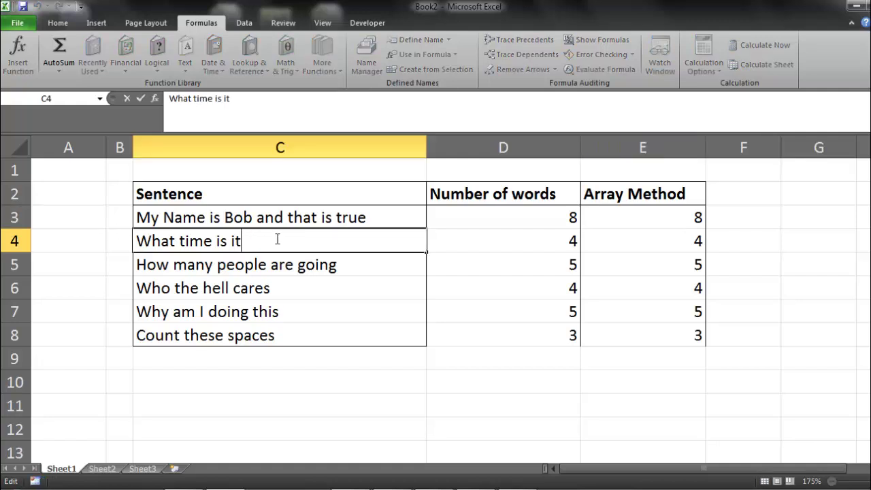
{"action": "type", "text": "right now"}
{"action": "key", "text": "Return"}
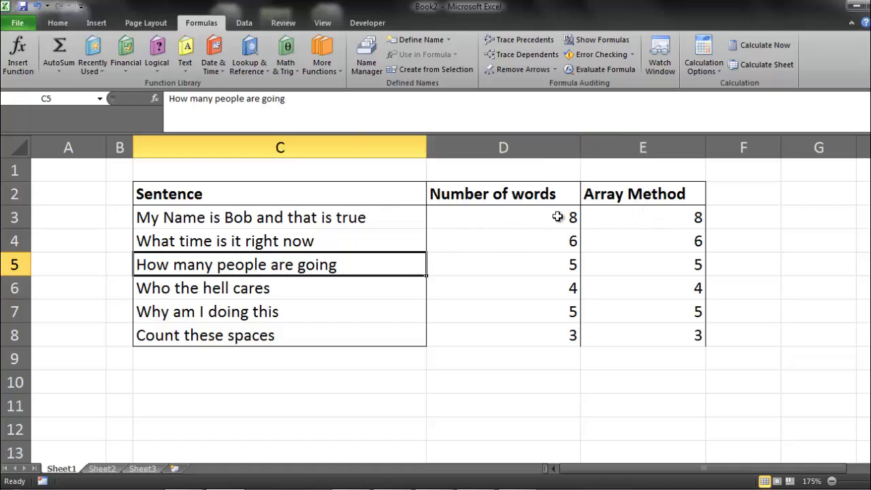
Clear the word-count formulas from D3:E8
{"action": "left_click_drag", "start_coordinate": [559, 217], "coordinate": [667, 379]}
{"action": "key", "text": "Home"}
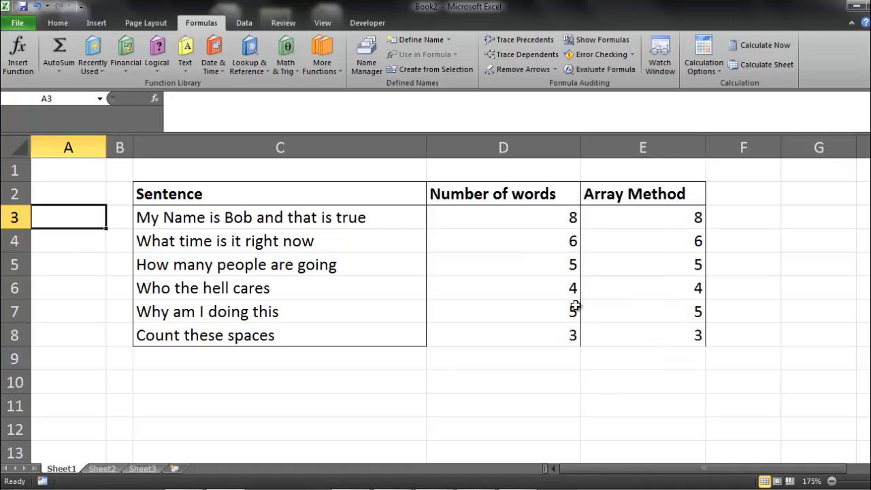
{"action": "left_click_drag", "start_coordinate": [557, 218], "coordinate": [622, 340]}
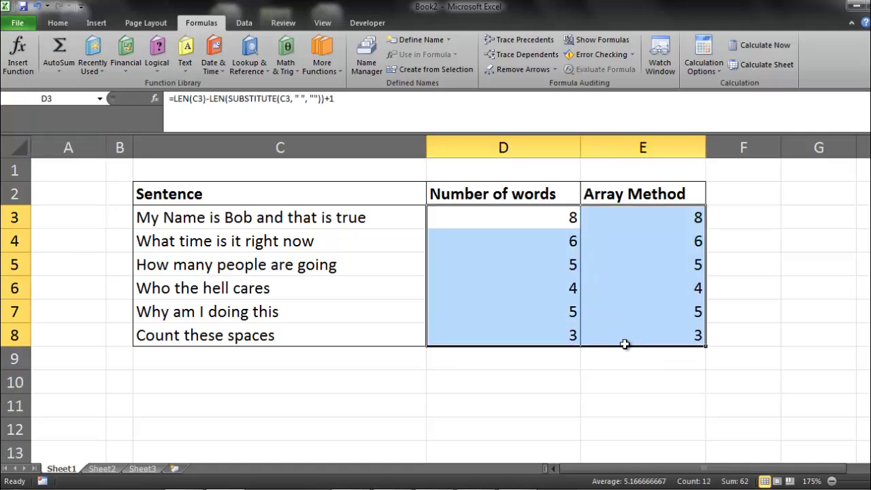
{"action": "key", "text": "ctrl+z"}
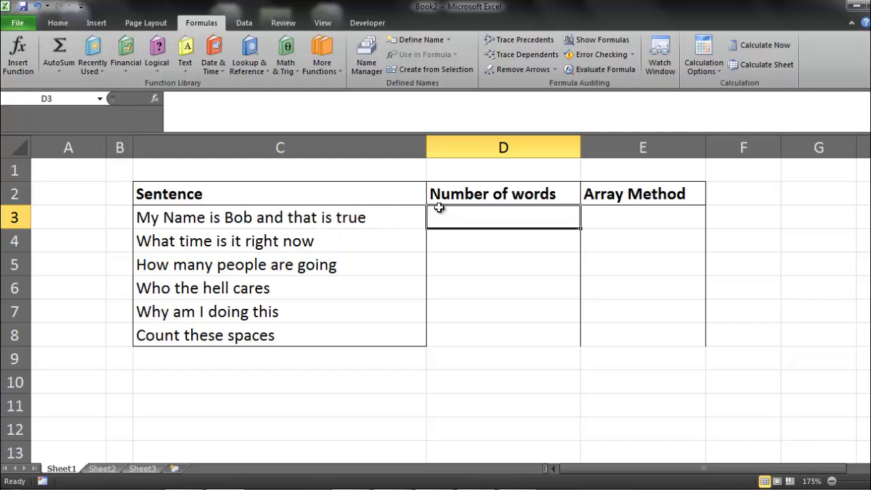
Enter =LEN(C3) in D3 and fill it to D8, giving 31, 25, 25, 18, 19, 18
{"action": "type", "text": "="}
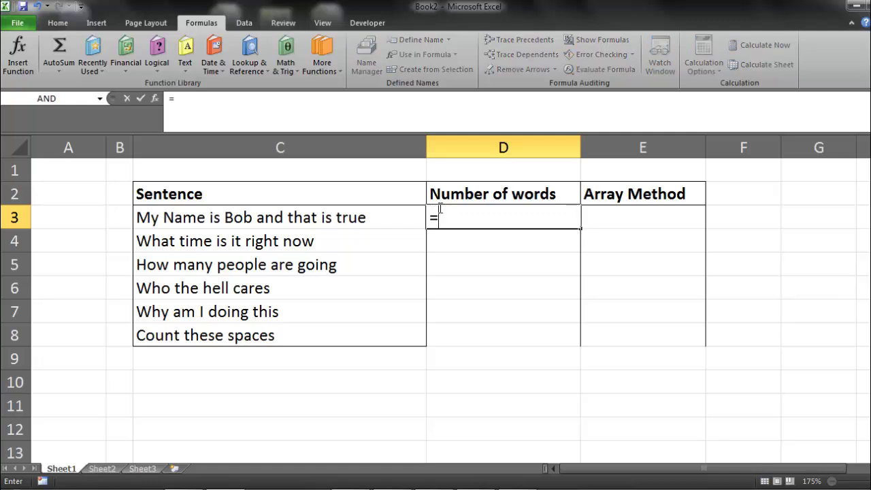
{"action": "type", "text": "len"}
{"action": "key", "text": "Tab"}
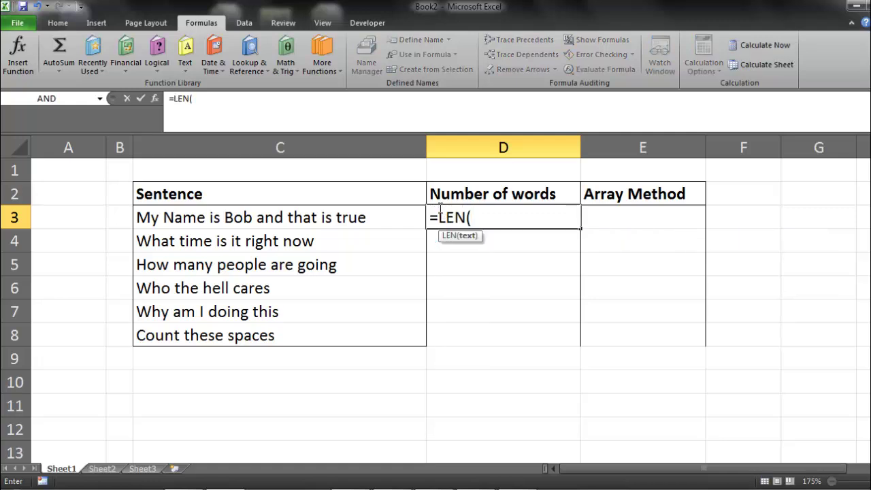
{"action": "left_click", "coordinate": [279, 217]}
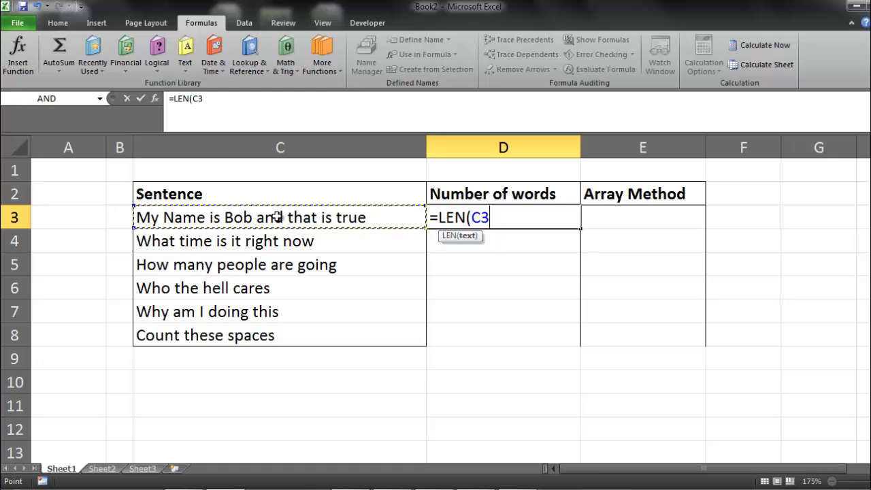
{"action": "type", "text": ")"}
{"action": "key", "text": "Return"}
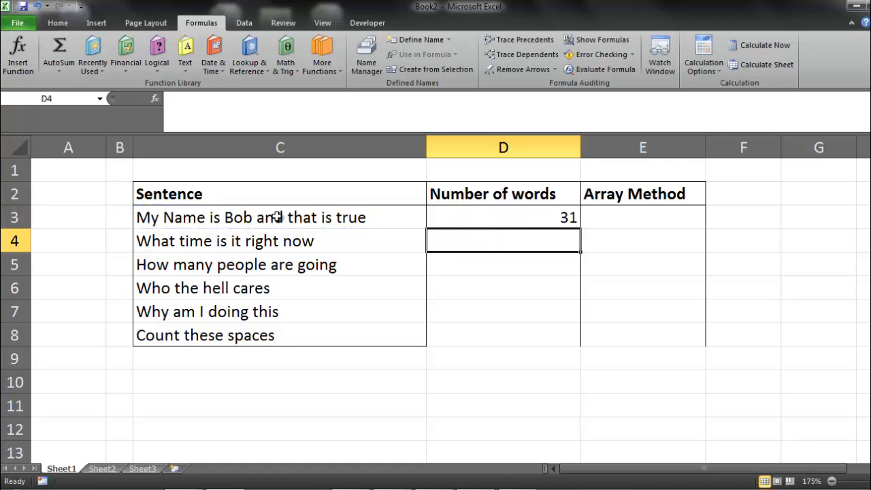
{"action": "left_click", "coordinate": [573, 216]}
{"action": "double_click", "coordinate": [580, 229]}
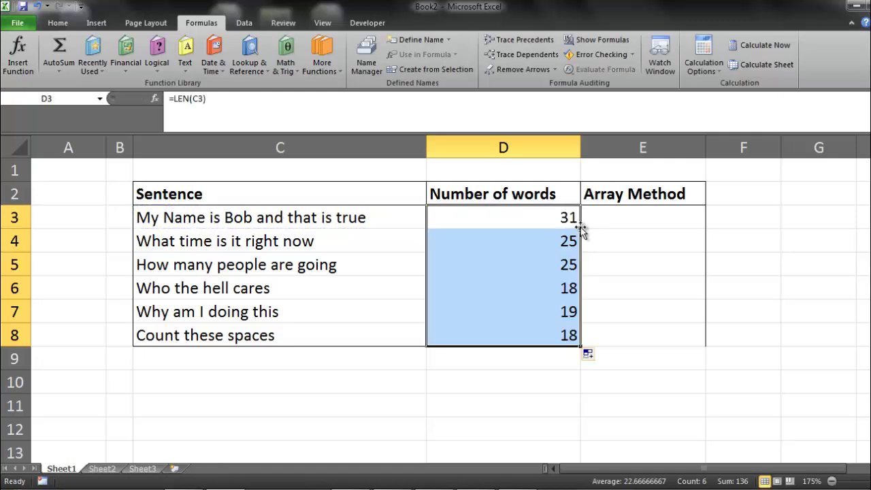
{"action": "left_click", "coordinate": [503, 217]}
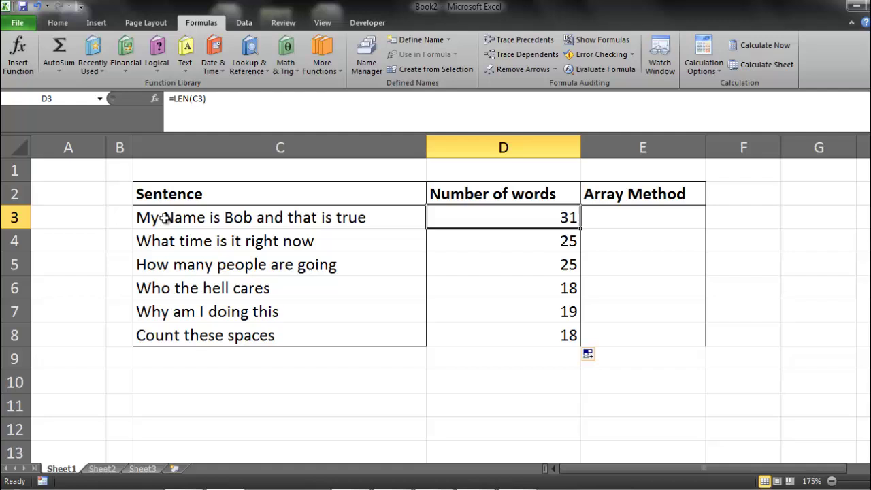
Append -LEN(SUBSTITUTE(C3, " ", "")) to the D3 formula to subtract the spaceless length
{"action": "left_click", "coordinate": [303, 115]}
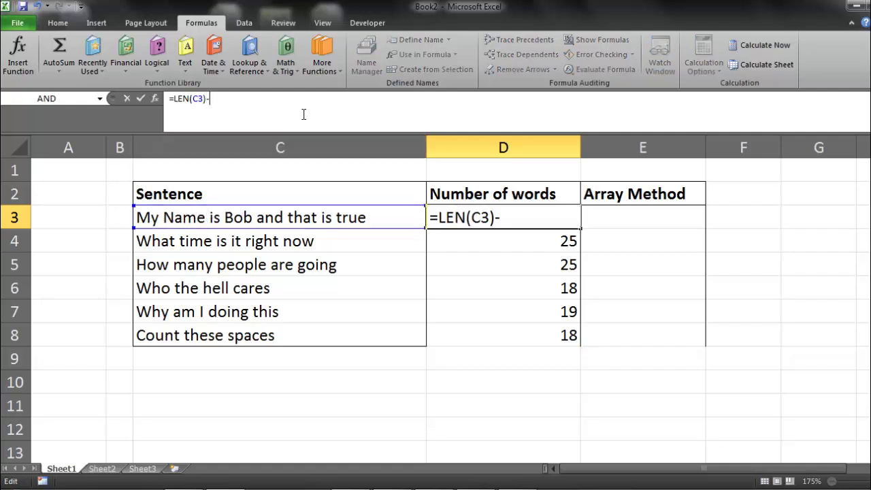
{"action": "type", "text": "-Len("}
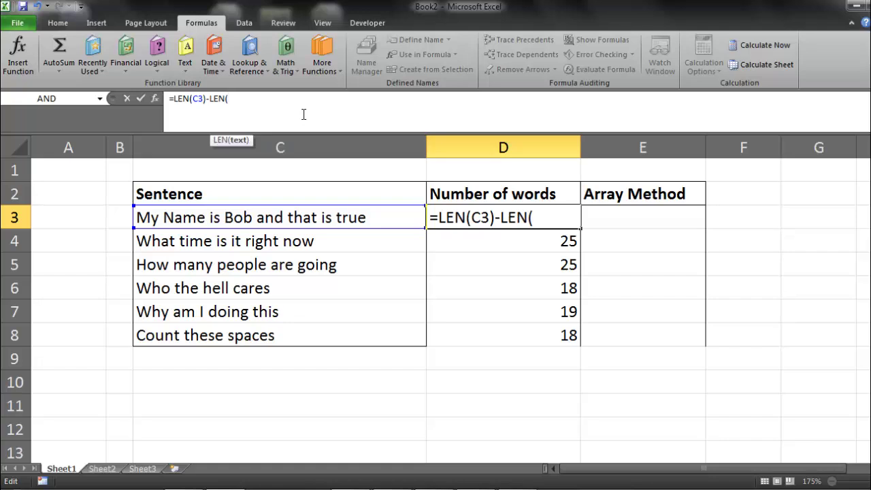
{"action": "type", "text": "subs"}
{"action": "key", "text": "Tab"}
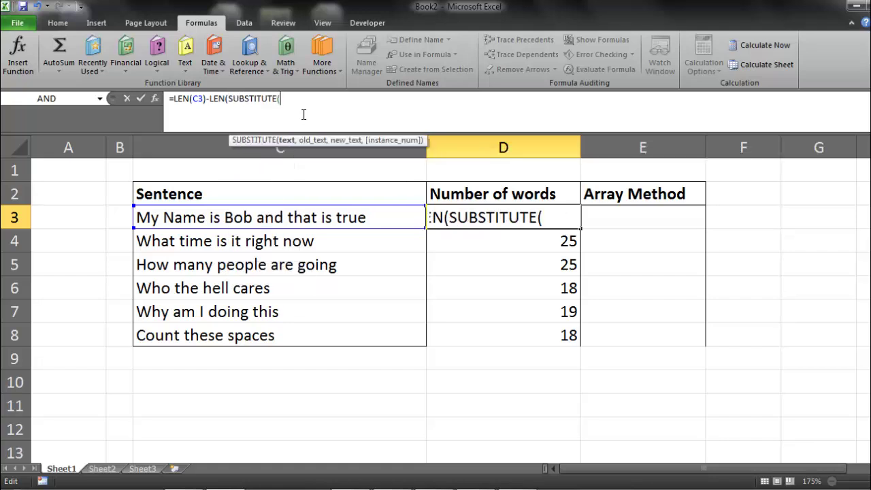
{"action": "left_click", "coordinate": [344, 219]}
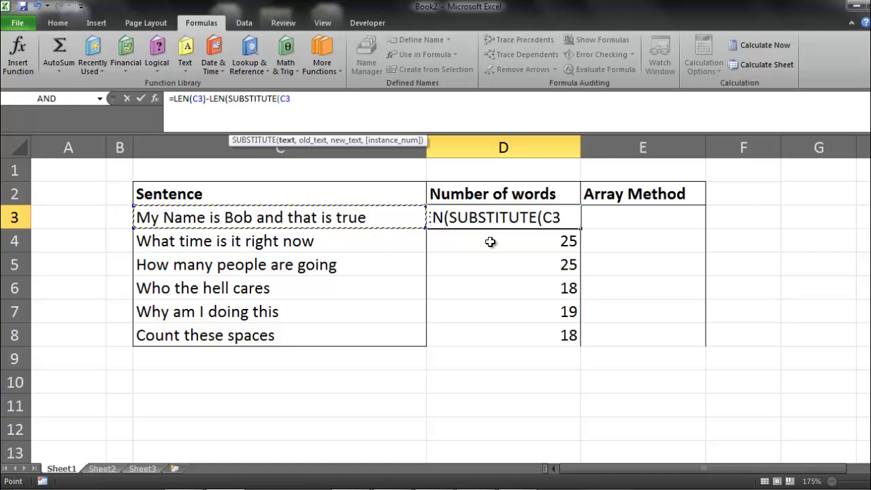
{"action": "type", "text": ","}
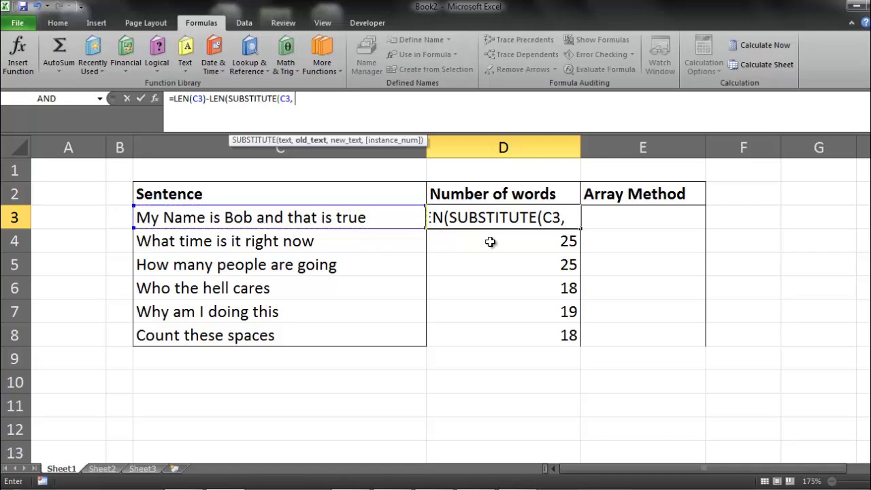
{"action": "type", "text": " \" \","}
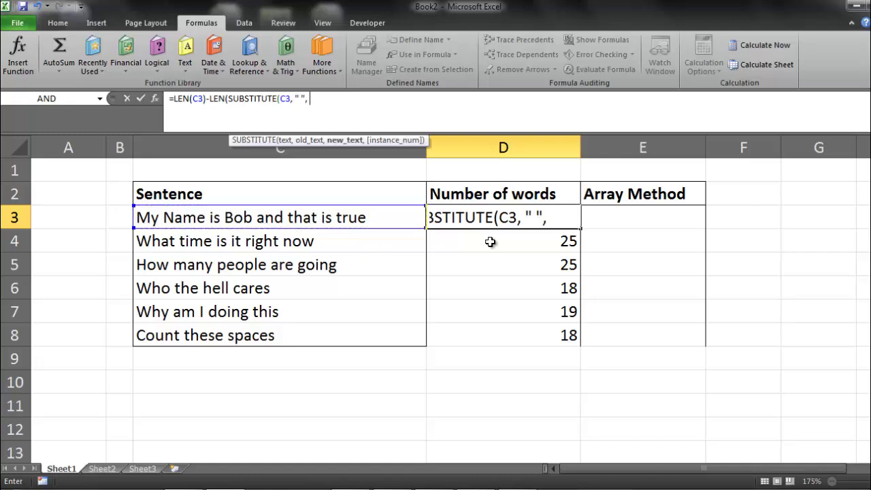
{"action": "type", "text": " \"\")"}
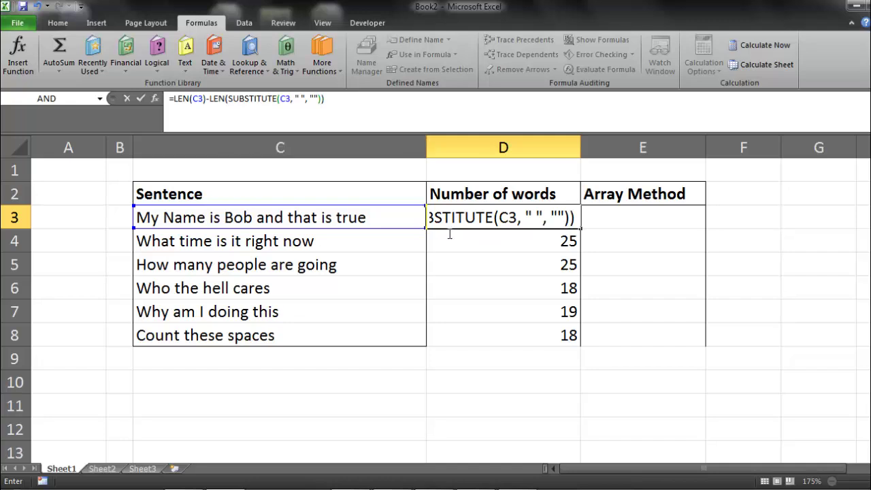
Check the formula parts with F9 (24, 31, spaceless sentence), then commit the space count in D3
{"action": "left_click_drag", "start_coordinate": [209, 99], "coordinate": [381, 103]}
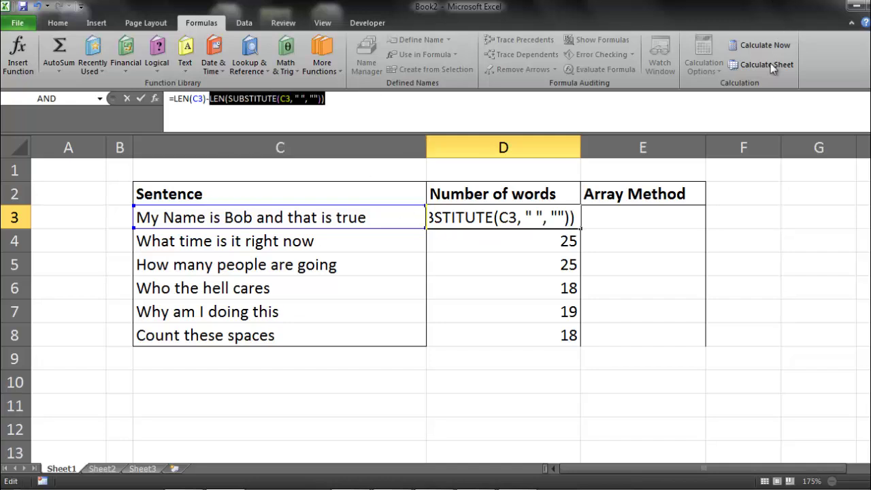
{"action": "left_click", "coordinate": [758, 43]}
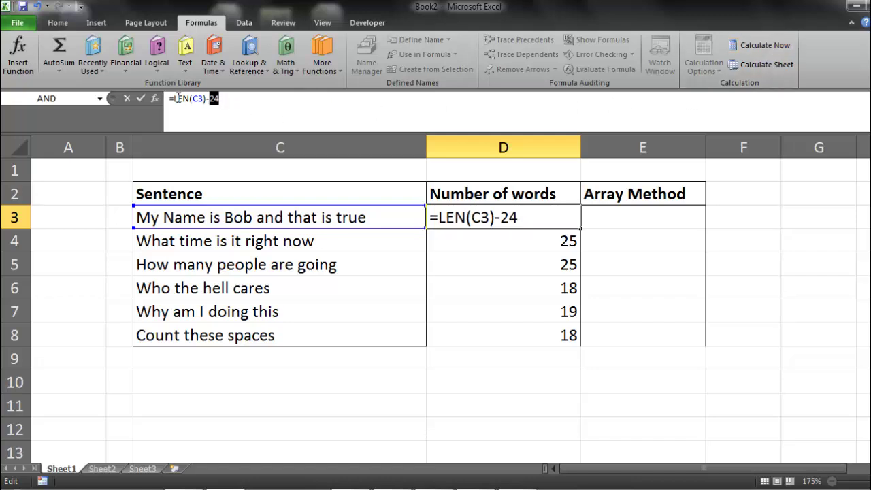
{"action": "key", "text": "ctrl+z"}
{"action": "mouse_move", "coordinate": [172, 99]}
{"action": "left_mouse_down"}
{"action": "mouse_move", "coordinate": [209, 98]}
{"action": "mouse_move", "coordinate": [174, 102]}
{"action": "left_mouse_up"}
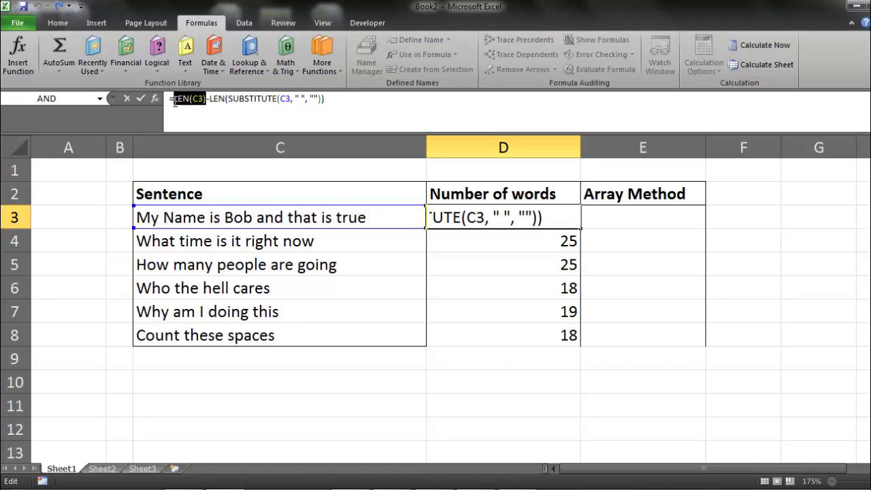
{"action": "left_click", "coordinate": [773, 45]}
{"action": "key", "text": "ctrl+z"}
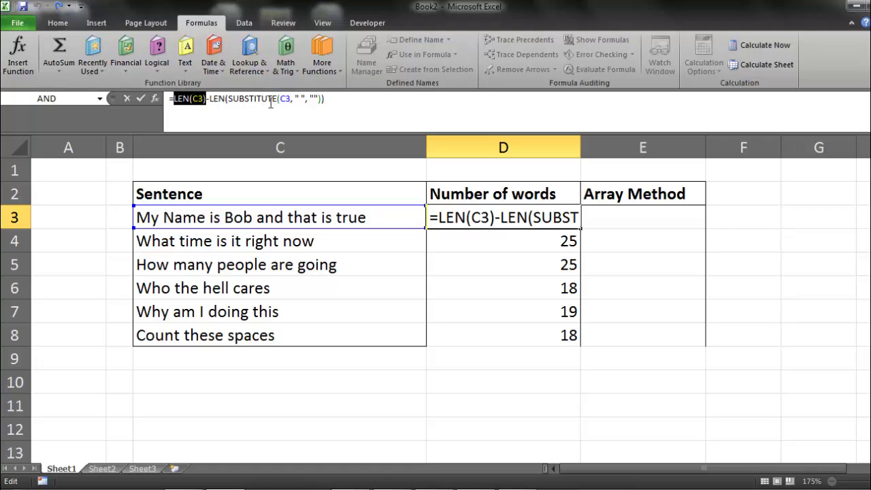
{"action": "left_click_drag", "start_coordinate": [229, 99], "coordinate": [320, 99]}
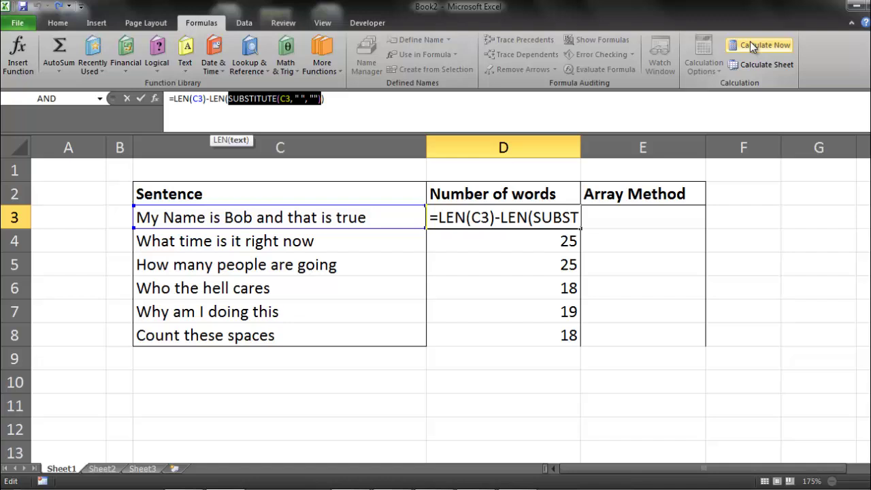
{"action": "left_click", "coordinate": [743, 45]}
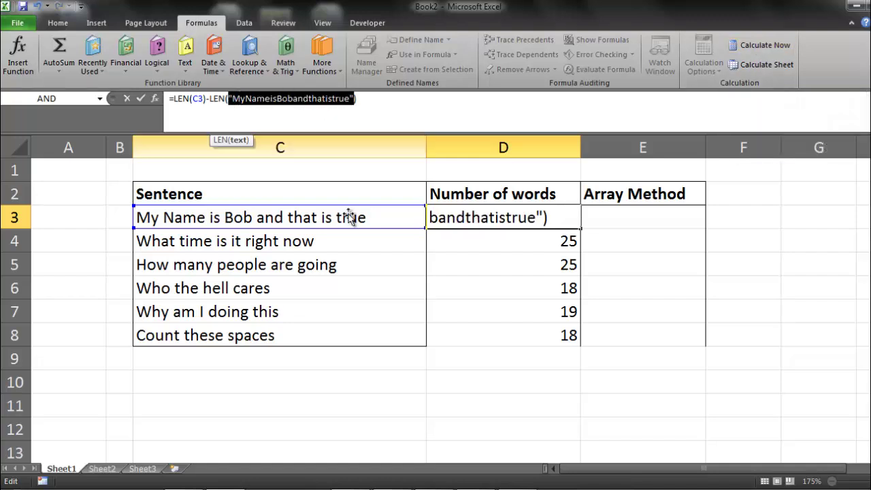
{"action": "key", "text": "ctrl+z"}
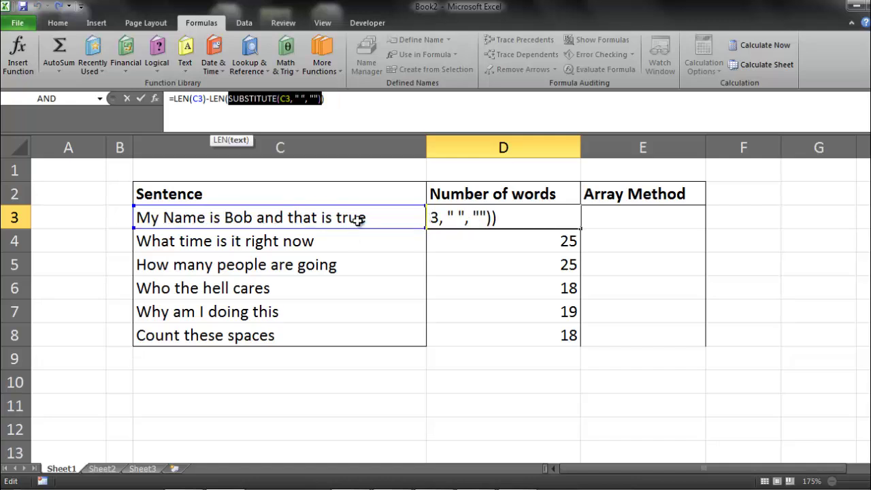
{"action": "left_click", "coordinate": [348, 105]}
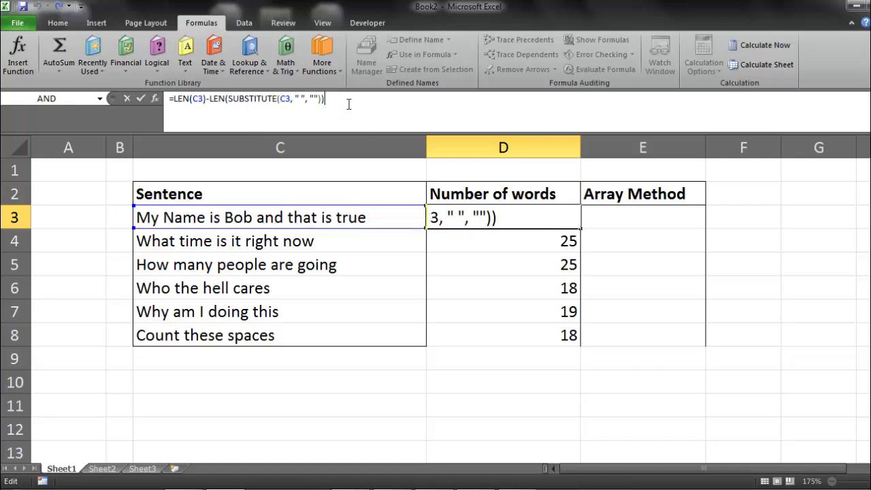
{"action": "key", "text": "Return"}
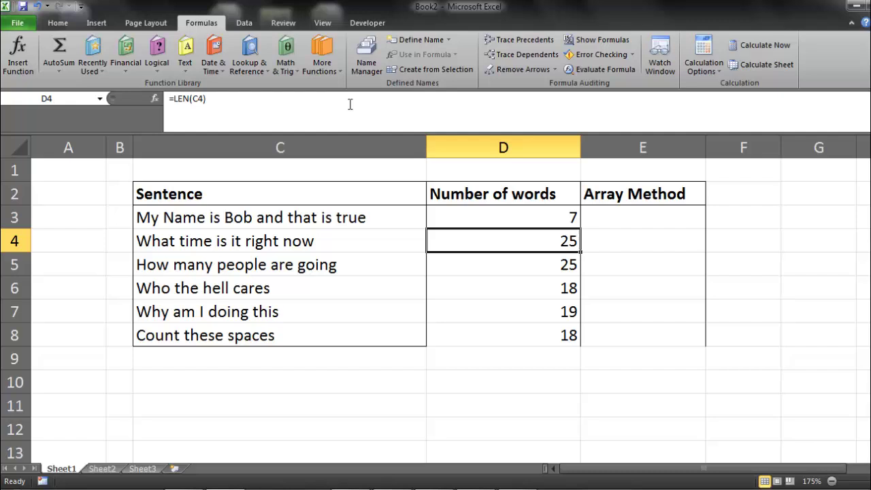
{"action": "key", "text": "Up"}
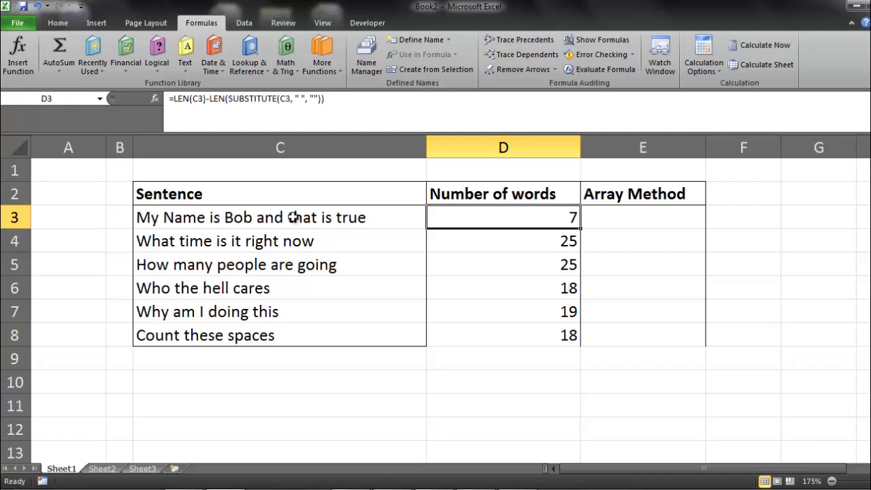
Add +1 to D3, fill to D8 for counts 8, 6, 5, 4, 5, 3, and narrow column D to 16.00
{"action": "left_click", "coordinate": [331, 101]}
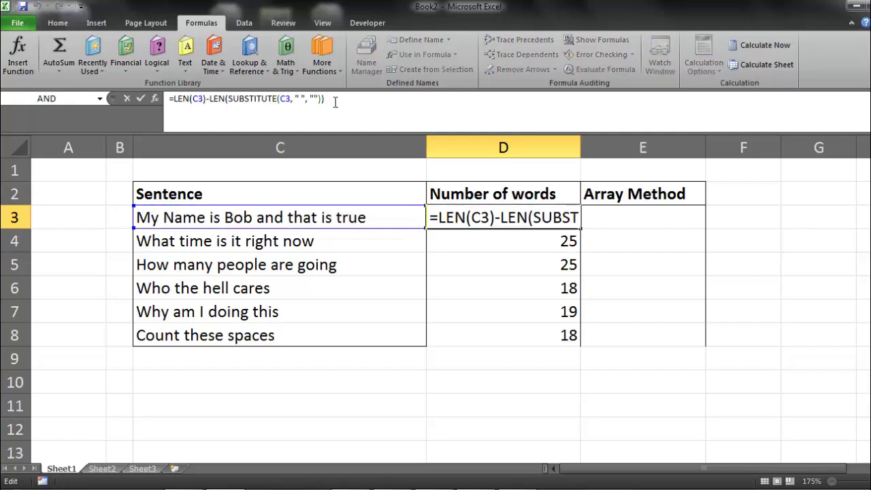
{"action": "type", "text": "+1"}
{"action": "left_click", "coordinate": [581, 227]}
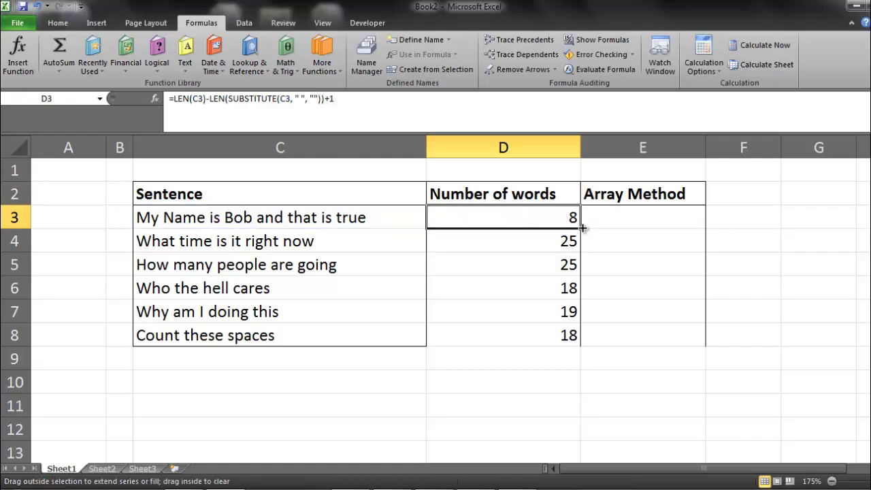
{"action": "double_click", "coordinate": [582, 229]}
{"action": "left_click_drag", "start_coordinate": [581, 143], "coordinate": [520, 146]}
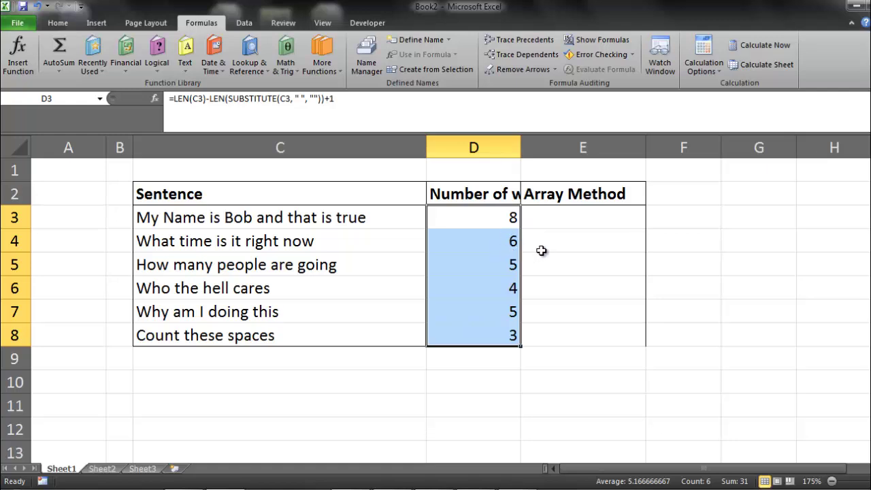
{"action": "left_click", "coordinate": [570, 216]}
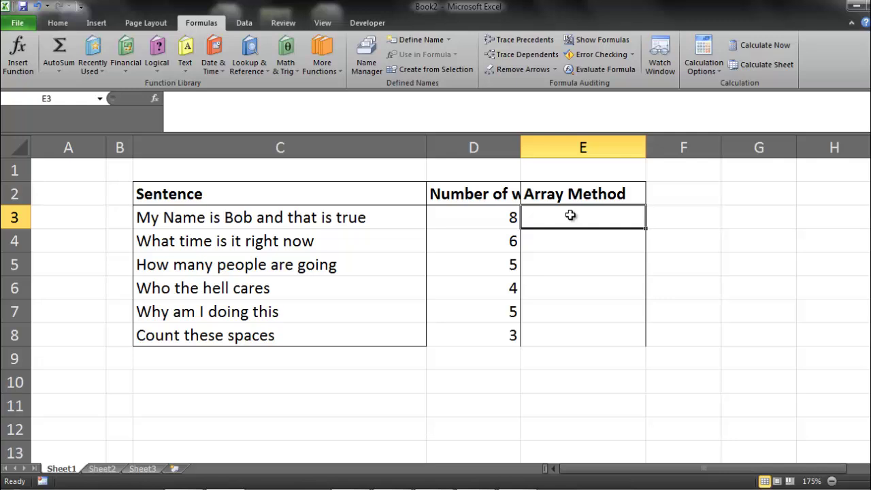
Type =ROW(INDIRECT("1:"&LEN(C3))) in E3, previewing the range text "1:31" with F9
{"action": "type", "text": "=INDIRECT("}
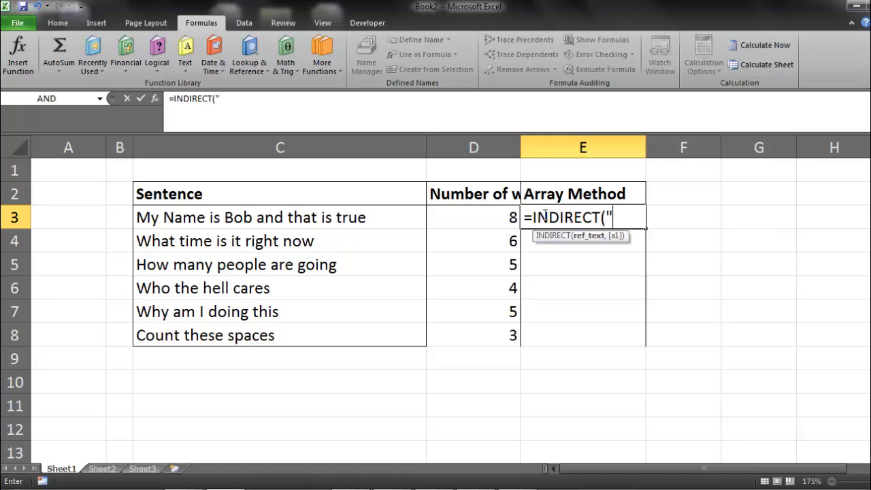
{"action": "type", "text": "\"1:\"&"}
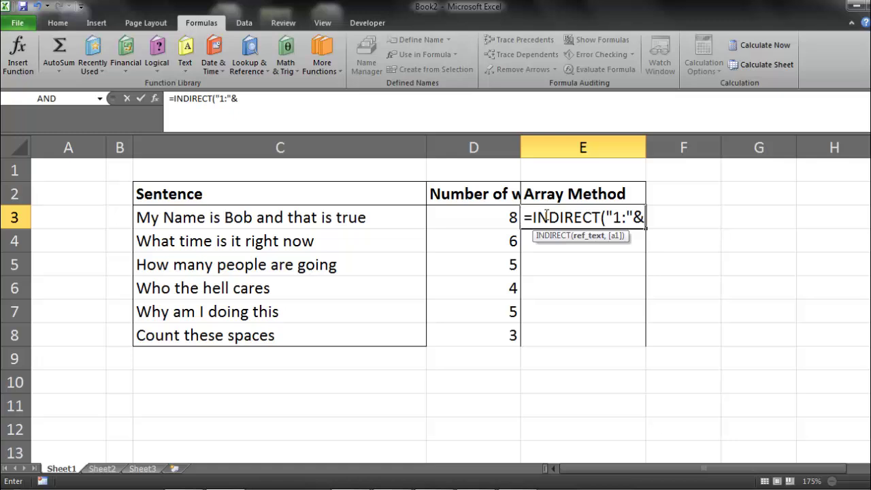
{"action": "type", "text": "len("}
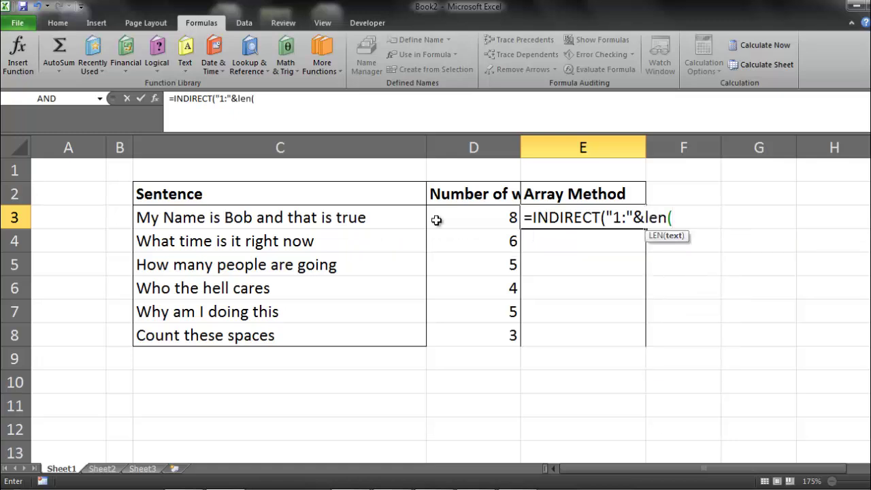
{"action": "left_click", "coordinate": [376, 217]}
{"action": "type", "text": ")"}
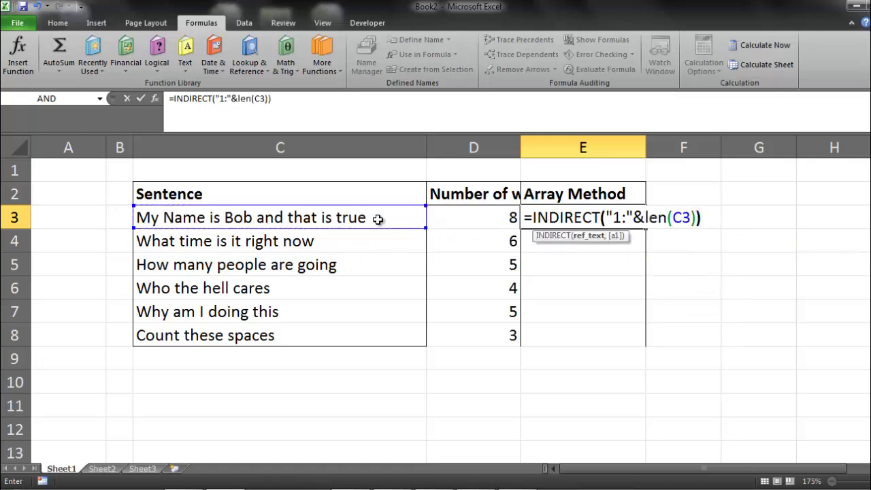
{"action": "type", "text": ")"}
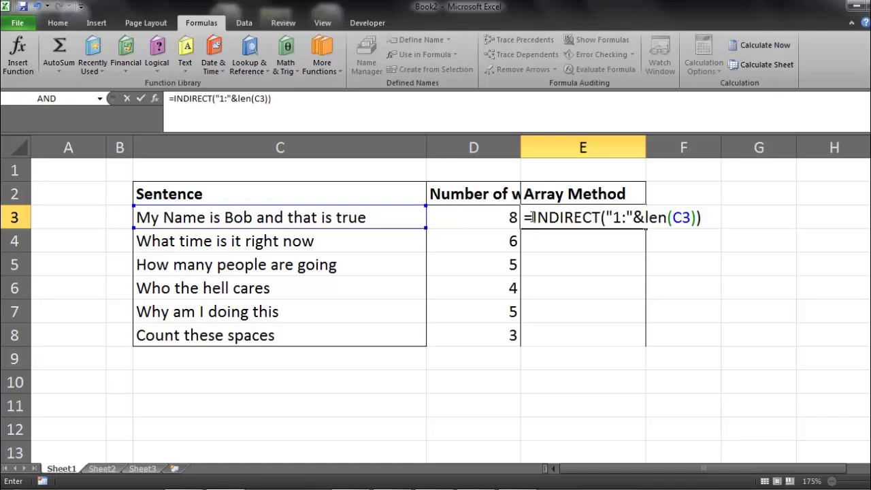
{"action": "left_click_drag", "start_coordinate": [608, 217], "coordinate": [701, 217]}
{"action": "key", "text": "F9"}
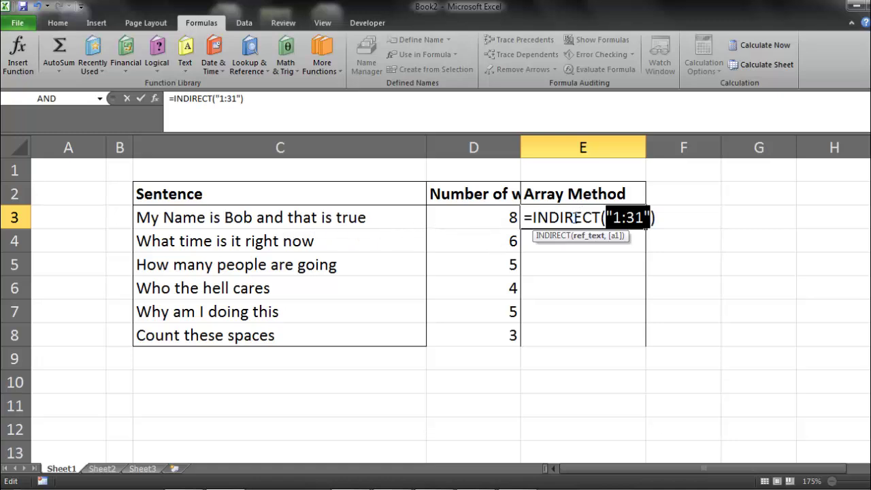
{"action": "key", "text": "ctrl+z"}
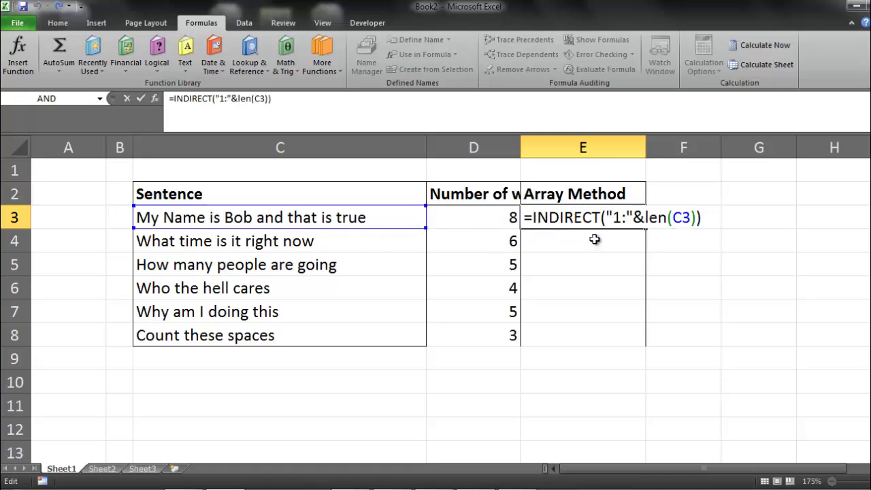
{"action": "type", "text": "Row("}
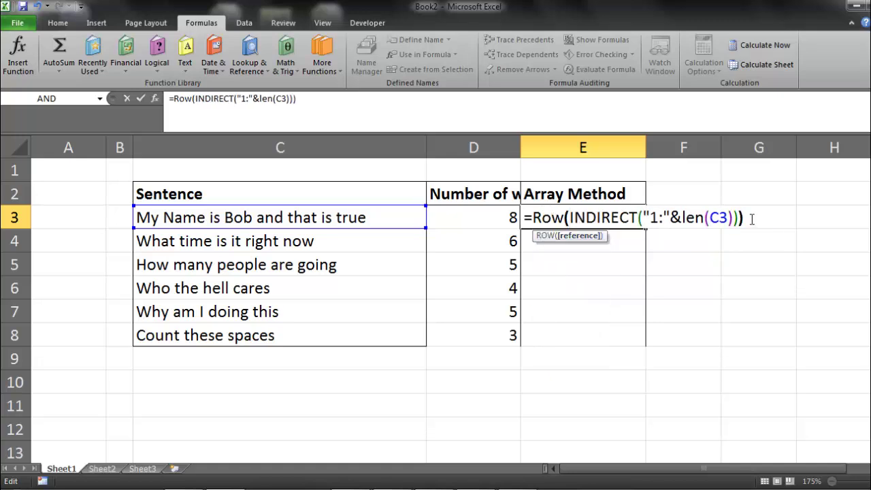
{"action": "left_click_drag", "start_coordinate": [745, 216], "coordinate": [542, 197]}
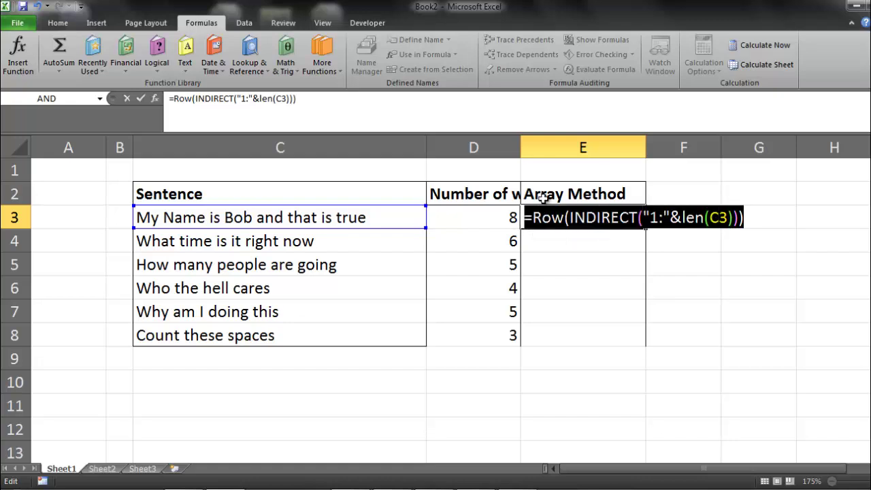
{"action": "left_click", "coordinate": [771, 44]}
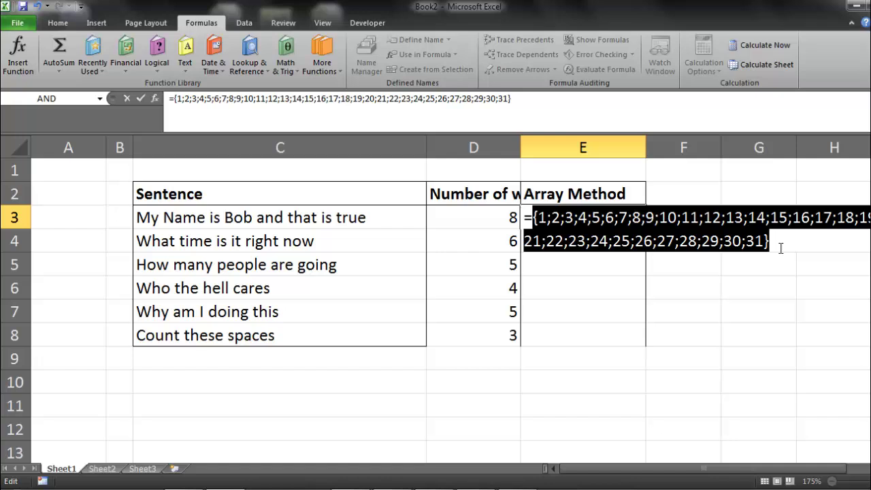
{"action": "key", "text": "ctrl+z"}
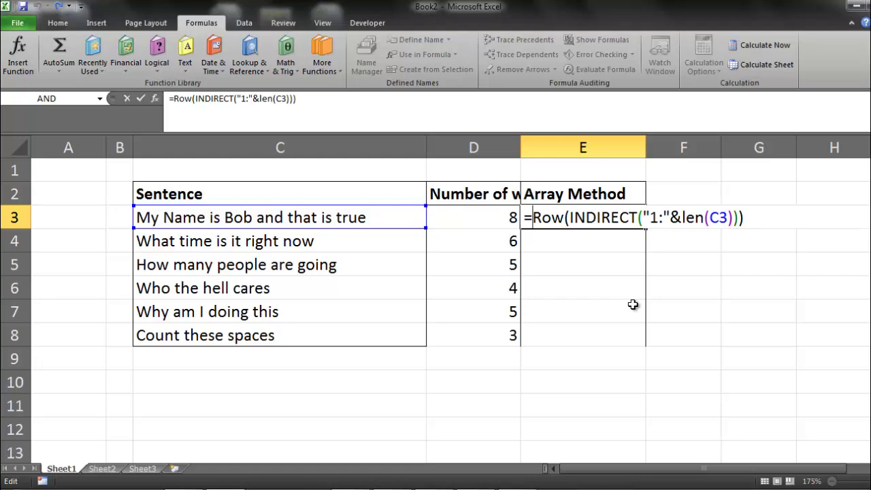
Wrap the row list as MID(C3,ROW(INDIRECT("1:"&LEN(C3))),1) and preview its character array with F9
{"action": "type", "text": "mid"}
{"action": "key", "text": "Tab"}
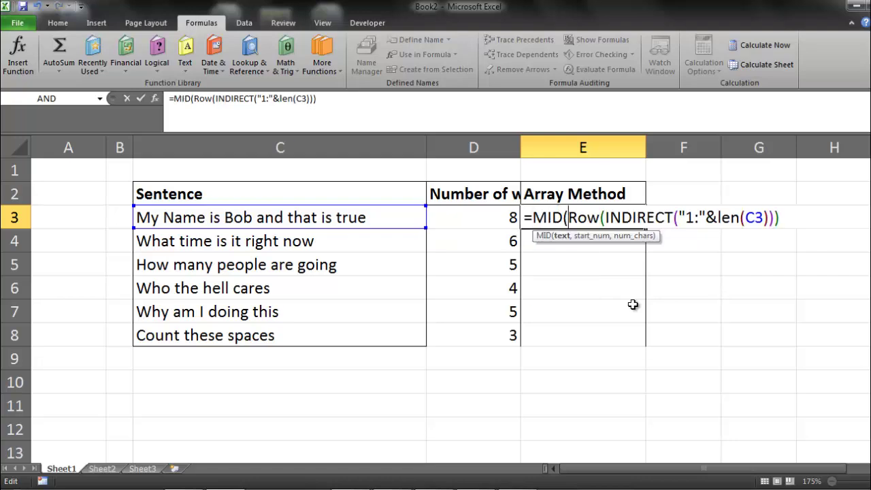
{"action": "left_click", "coordinate": [302, 215]}
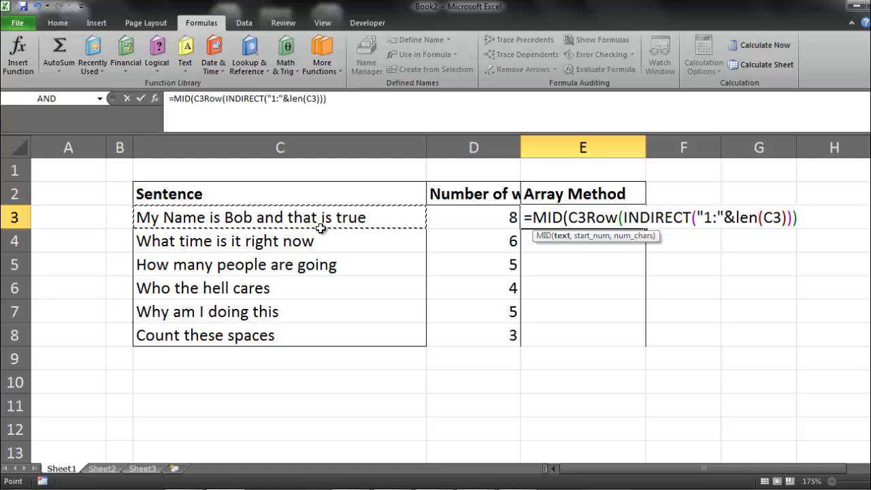
{"action": "type", "text": ","}
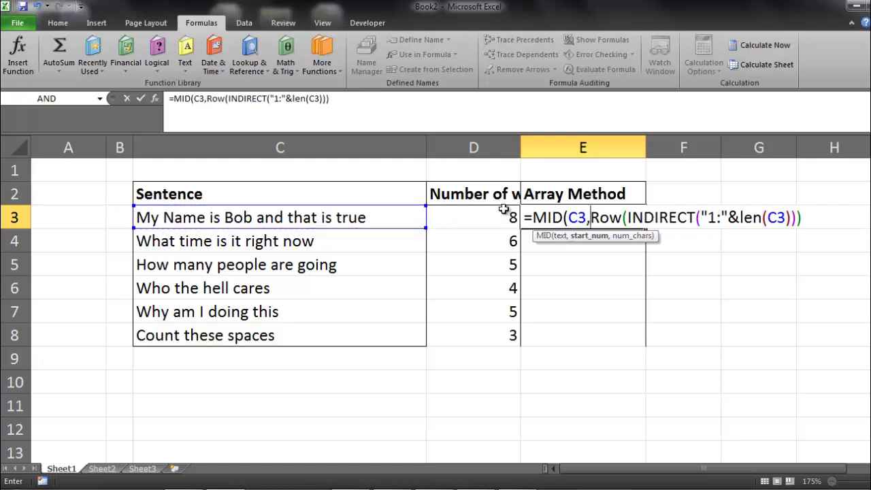
{"action": "left_click", "coordinate": [816, 217]}
{"action": "type", "text": ","}
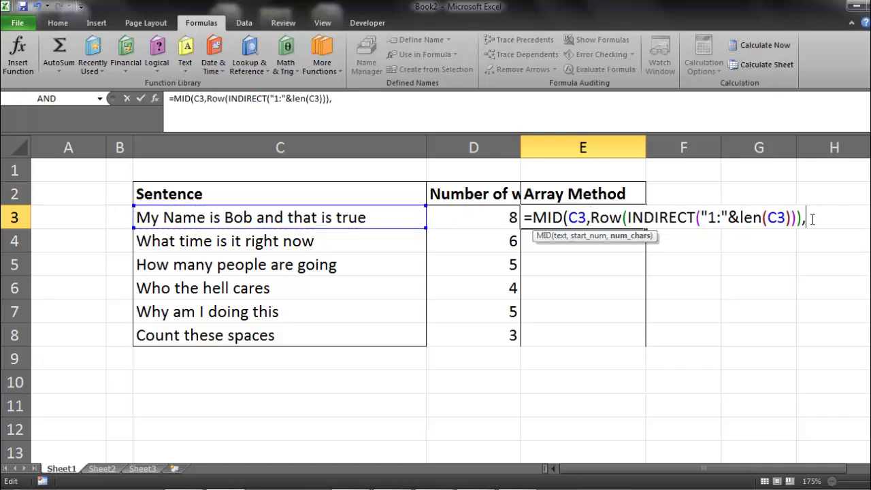
{"action": "type", "text": "1)"}
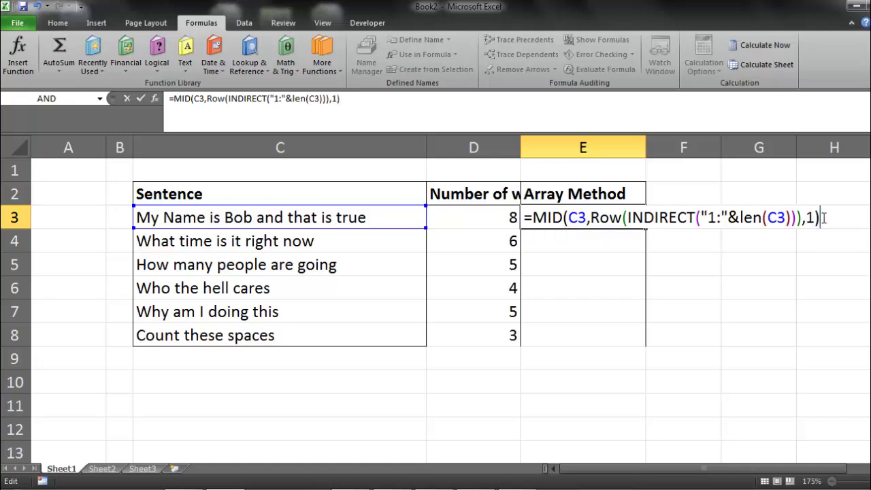
{"action": "left_click_drag", "start_coordinate": [820, 218], "coordinate": [529, 217]}
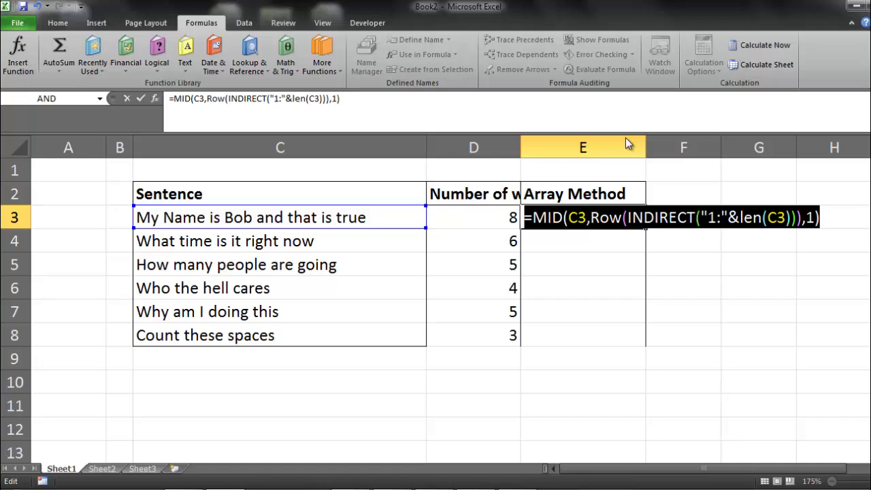
{"action": "key", "text": "F9"}
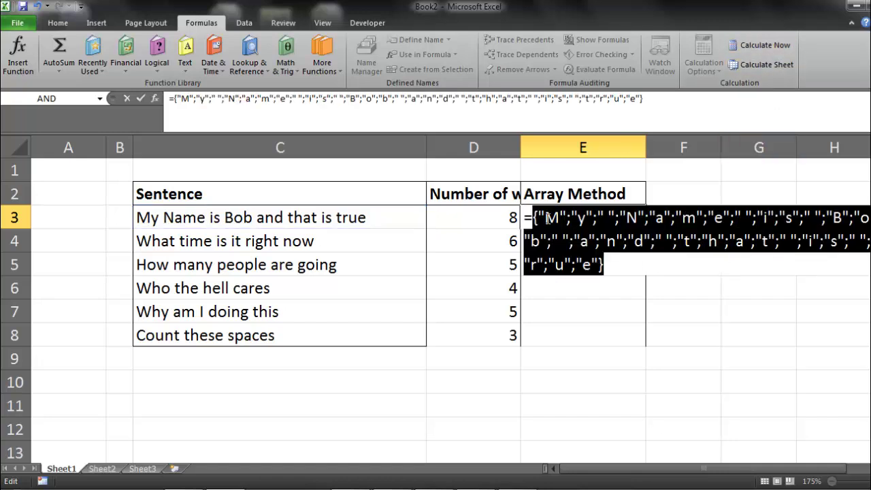
{"action": "left_click", "coordinate": [776, 238]}
{"action": "key", "text": "ctrl+z"}
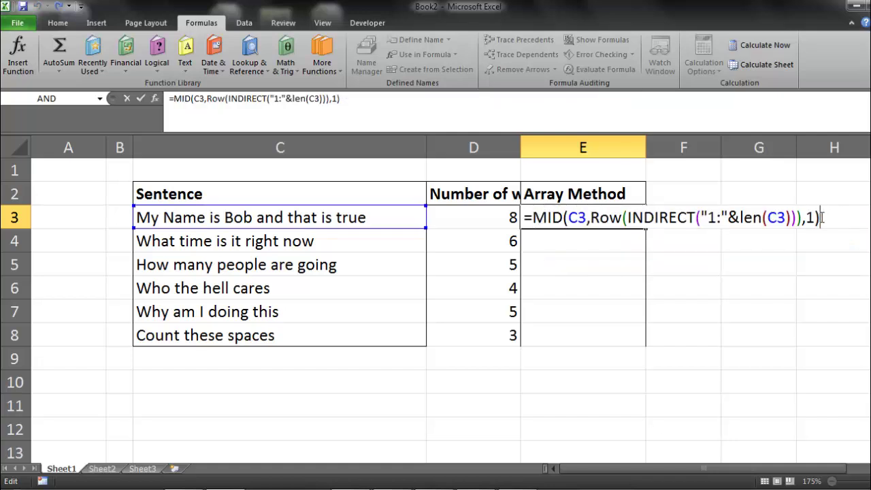
Compare each character to " " and wrap in --( ), previewing TRUE/FALSE then 1/0 values
{"action": "type", "text": "=\" \""}
{"action": "key", "text": "F9"}
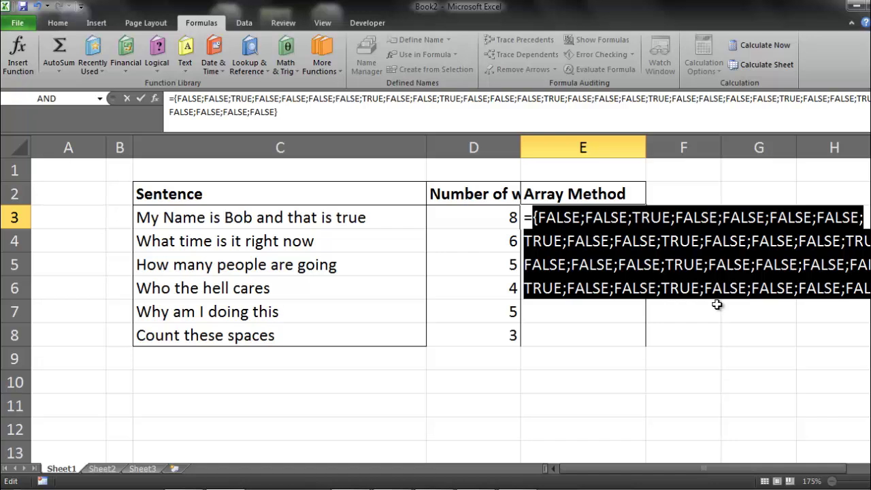
{"action": "key", "text": "ctrl+z"}
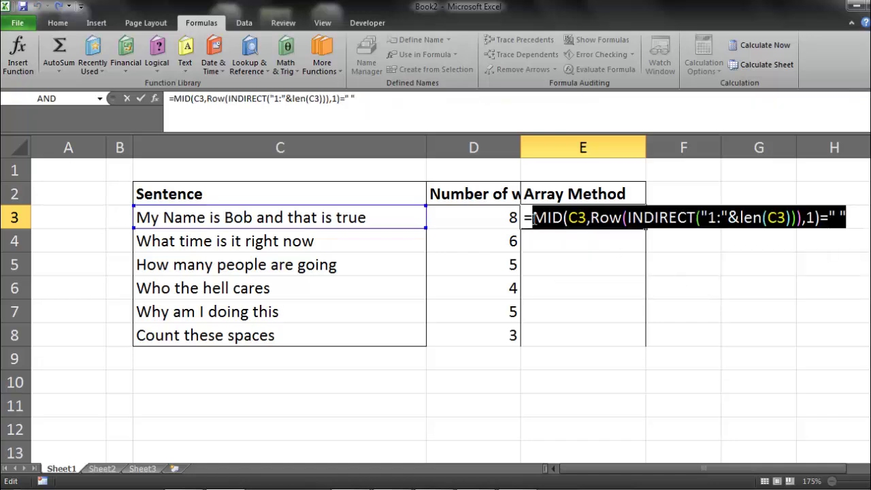
{"action": "key", "text": "Left"}
{"action": "type", "text": "--("}
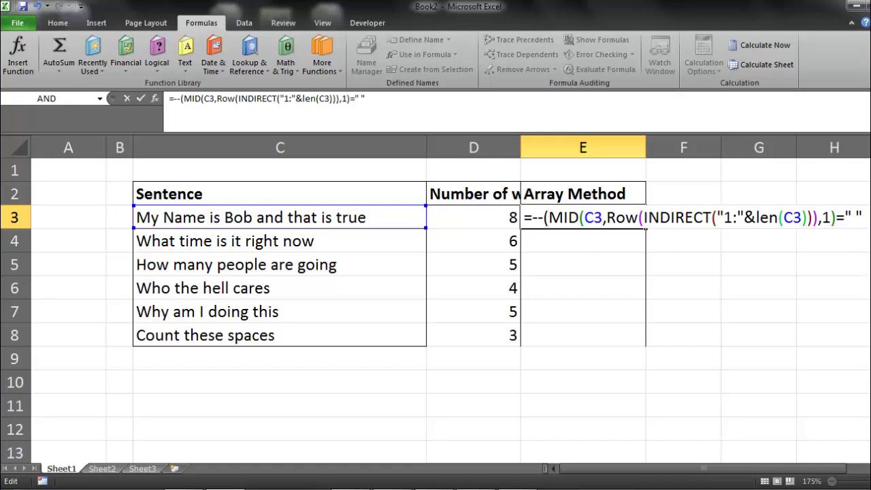
{"action": "type", "text": ")"}
{"action": "left_click_drag", "start_coordinate": [862, 218], "coordinate": [532, 221]}
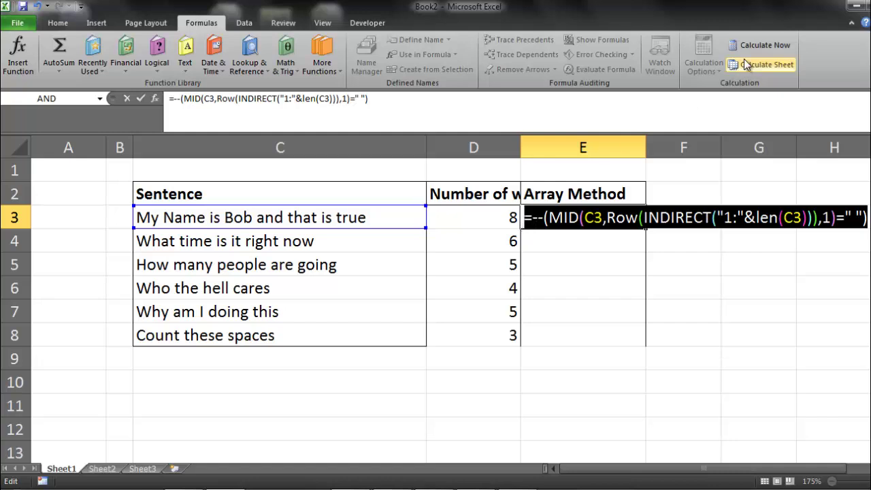
{"action": "key", "text": "F9"}
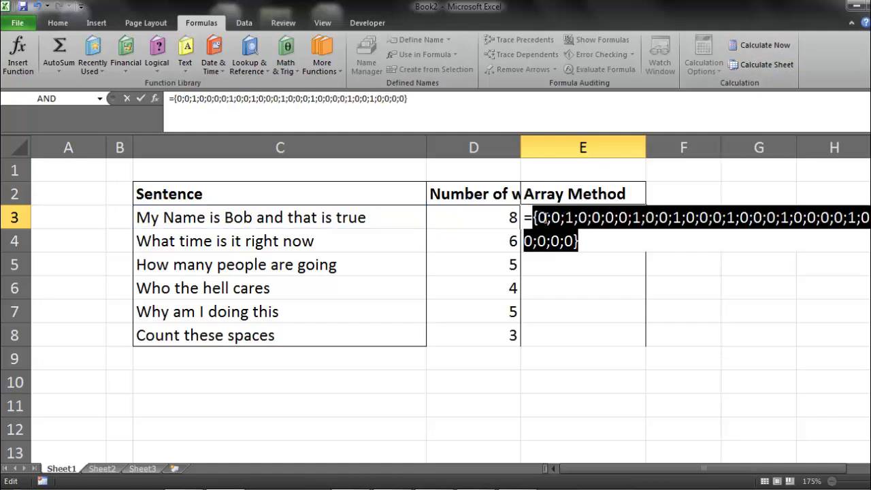
Wrap the 0/1 array in SUMPRODUCT and enter it in E3 to get the space count
{"action": "key", "text": "ctrl+z"}
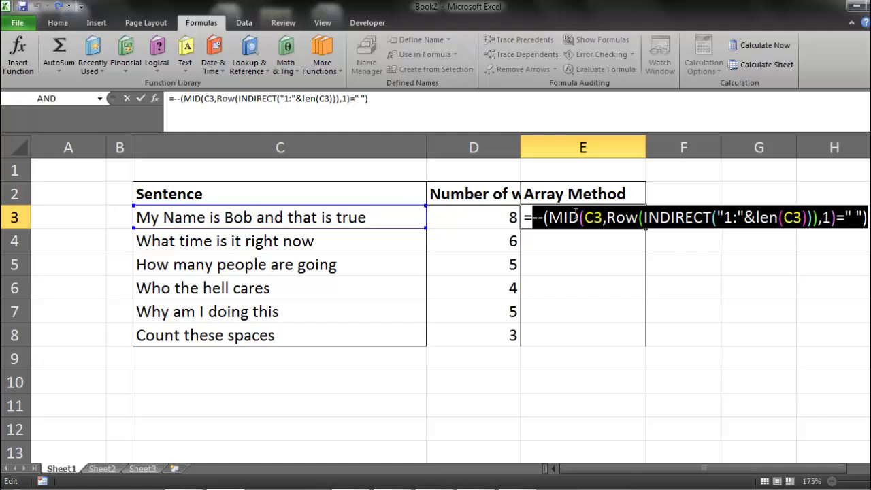
{"action": "key", "text": "Left"}
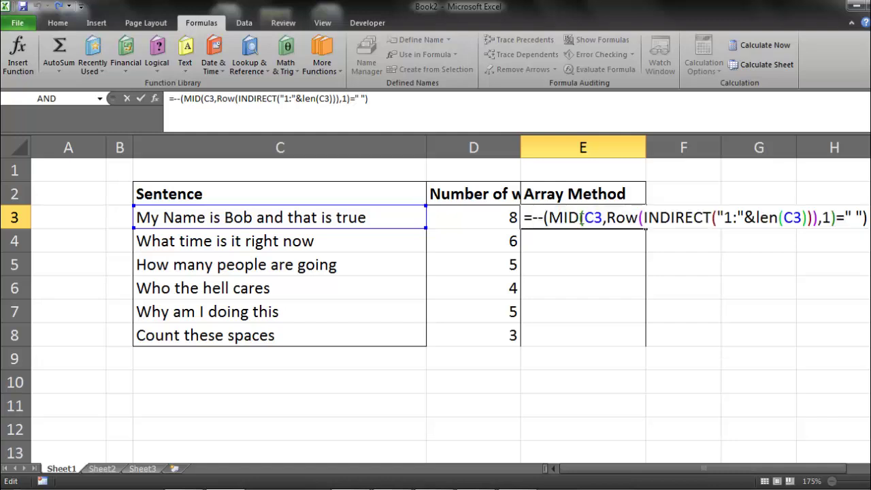
{"action": "type", "text": "sumpro"}
{"action": "key", "text": "Tab"}
{"action": "left_click", "coordinate": [621, 238]}
{"action": "type", "text": ")"}
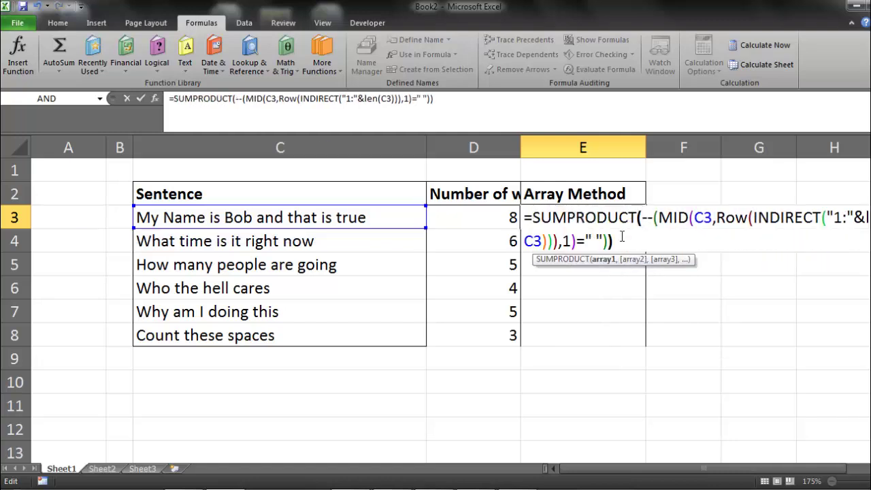
{"action": "key", "text": "Return"}
Add +1 to E3's formula and fill it to E8, showing 8, 6, 5, 4, 5, 3
{"action": "left_click", "coordinate": [599, 212]}
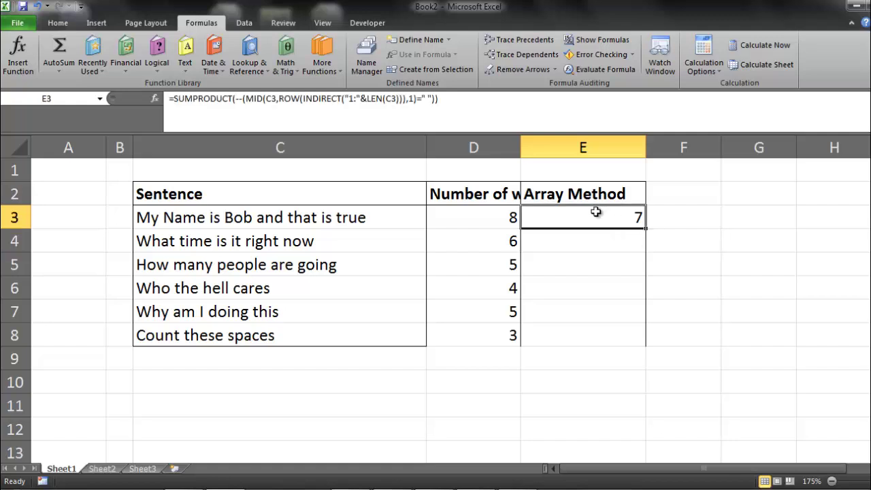
{"action": "left_click", "coordinate": [507, 111]}
{"action": "type", "text": "+1"}
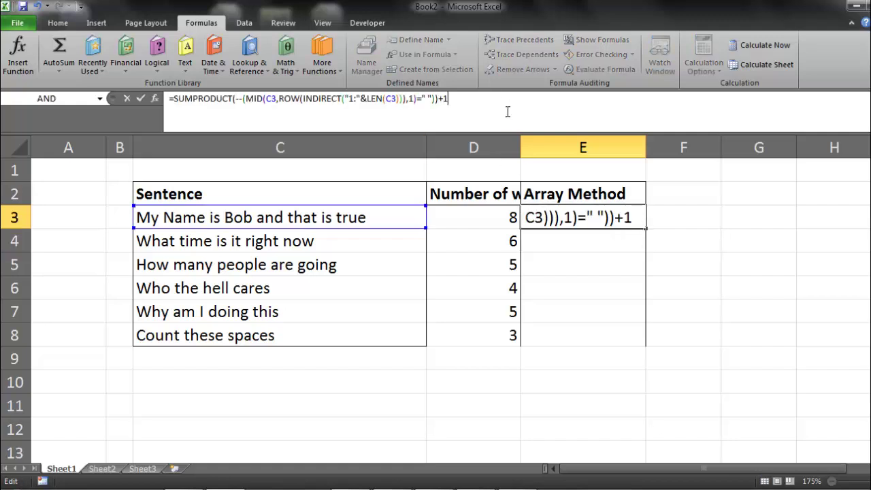
{"action": "key", "text": "Return"}
{"action": "left_click", "coordinate": [605, 223]}
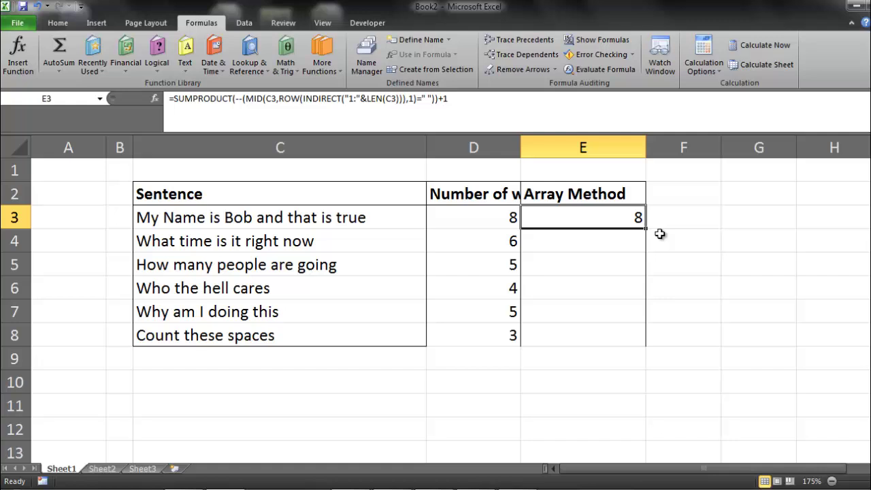
{"action": "double_click", "coordinate": [645, 228]}
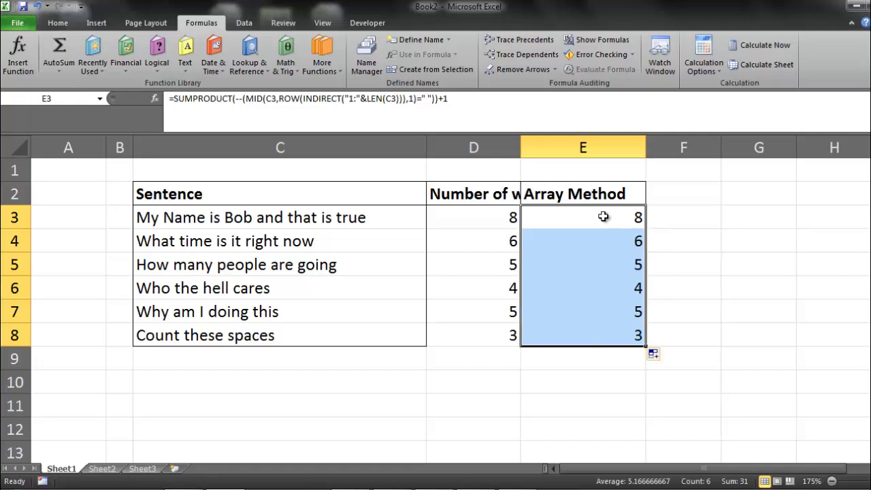